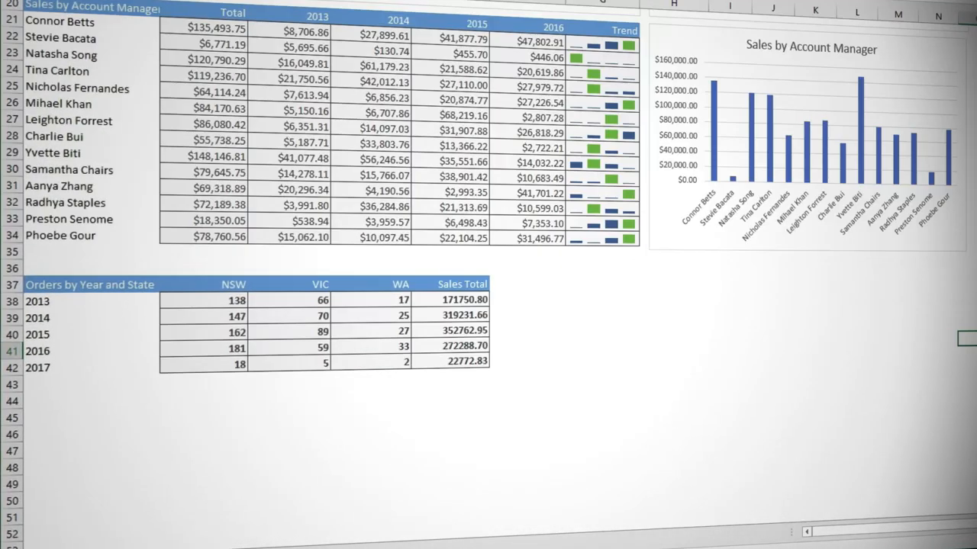
Step: Insert a 2-D clustered column chart from the Orders by Year and State table in A37:E42
{"action": "left_click_drag", "start_coordinate": [80, 285], "coordinate": [485, 363]}
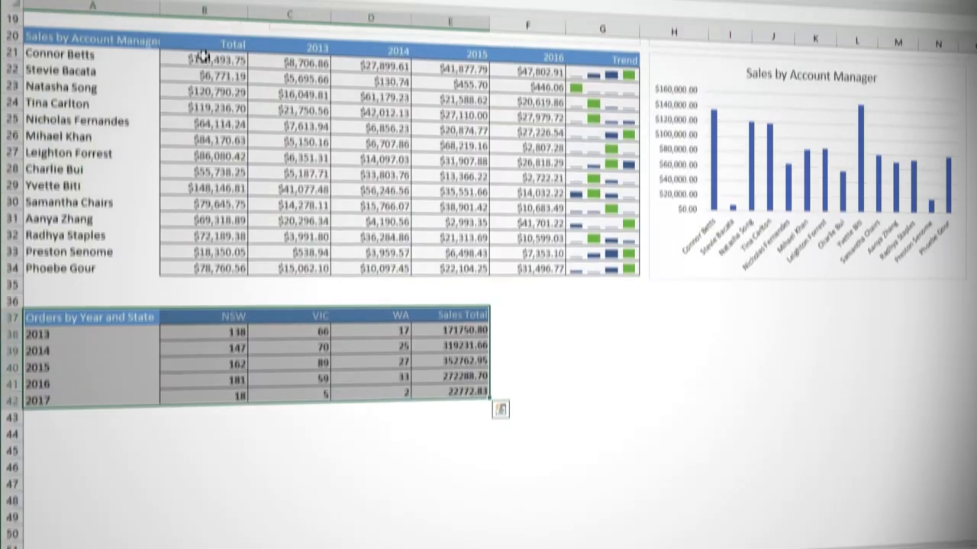
{"action": "left_click", "coordinate": [132, 35]}
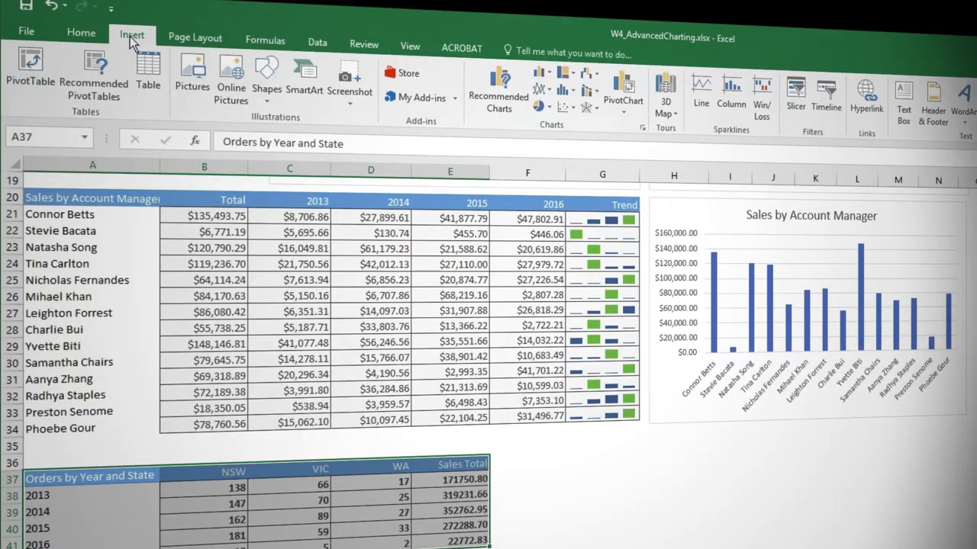
{"action": "left_click", "coordinate": [541, 73]}
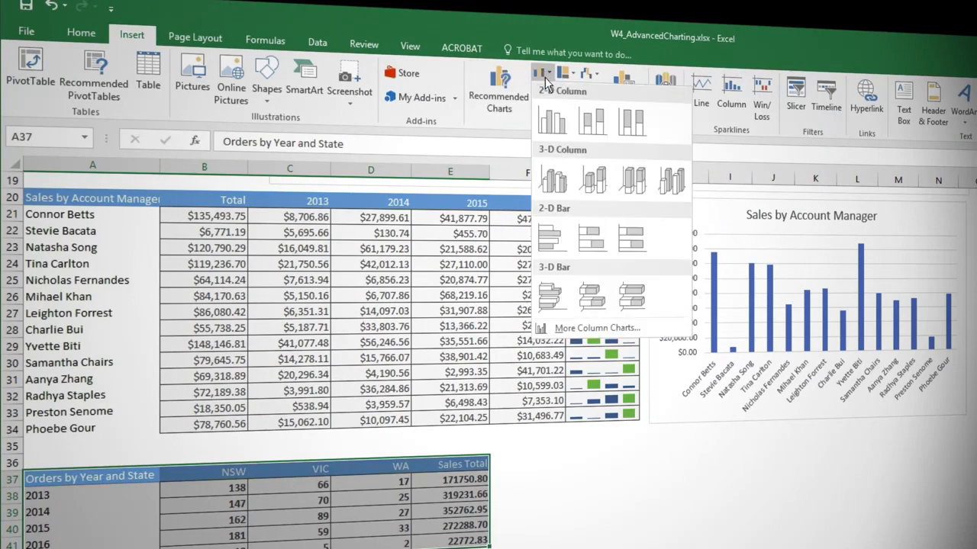
{"action": "left_click", "coordinate": [554, 123]}
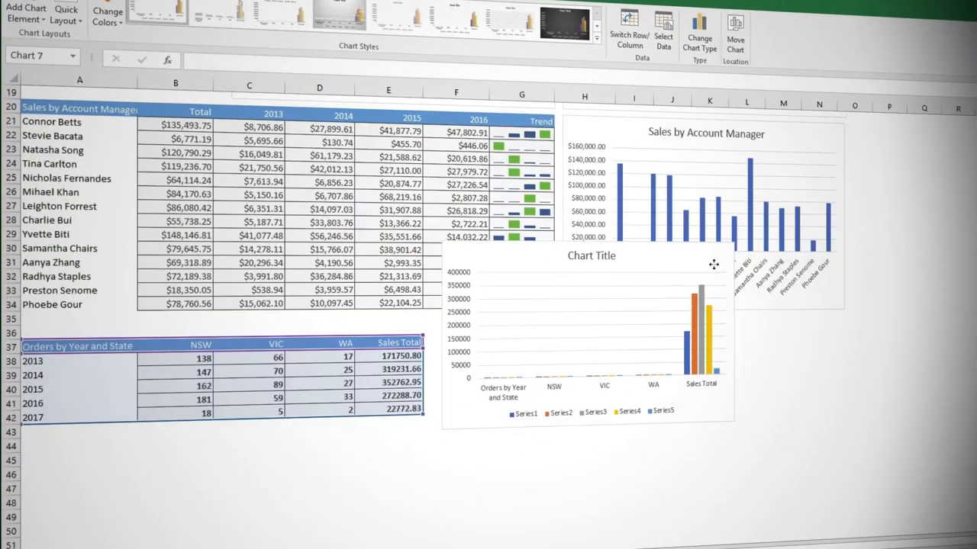
Step: Move the new column chart directly below the Orders by Year and State table, clear of the Sales by Account Manager chart
{"action": "left_click_drag", "start_coordinate": [713, 264], "coordinate": [402, 446]}
{"action": "scroll", "coordinate": [503, 435], "scroll_direction": "down", "scroll_amount": 3}
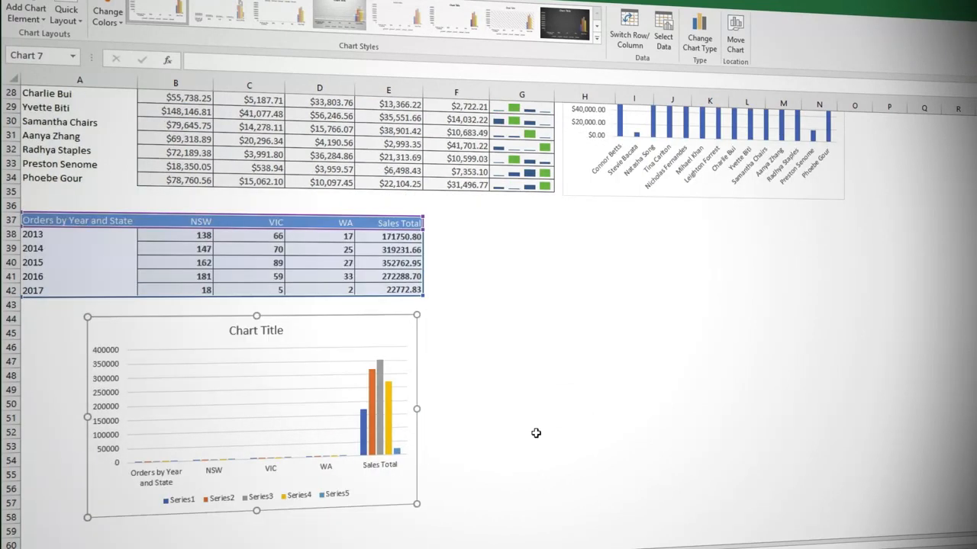
{"action": "scroll", "coordinate": [536, 433], "scroll_direction": "down", "scroll_amount": 1}
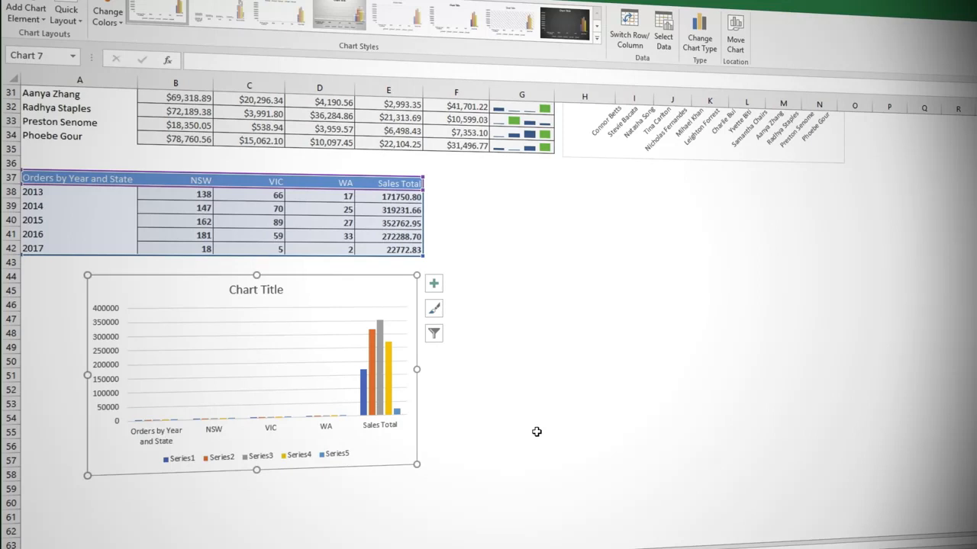
Step: Switch the chart's rows and columns and exclude the Orders by Year and State series from its data source
{"action": "left_click", "coordinate": [631, 42]}
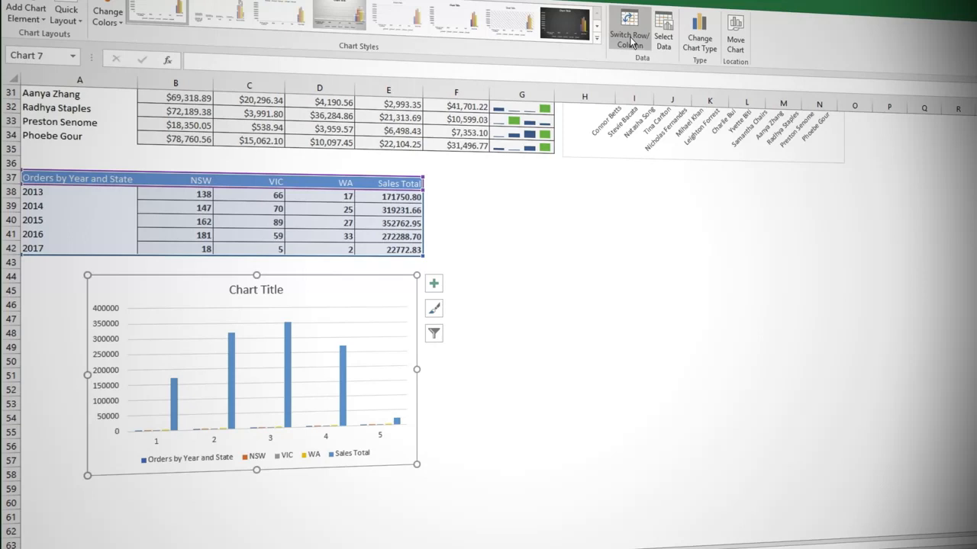
{"action": "left_click", "coordinate": [665, 31]}
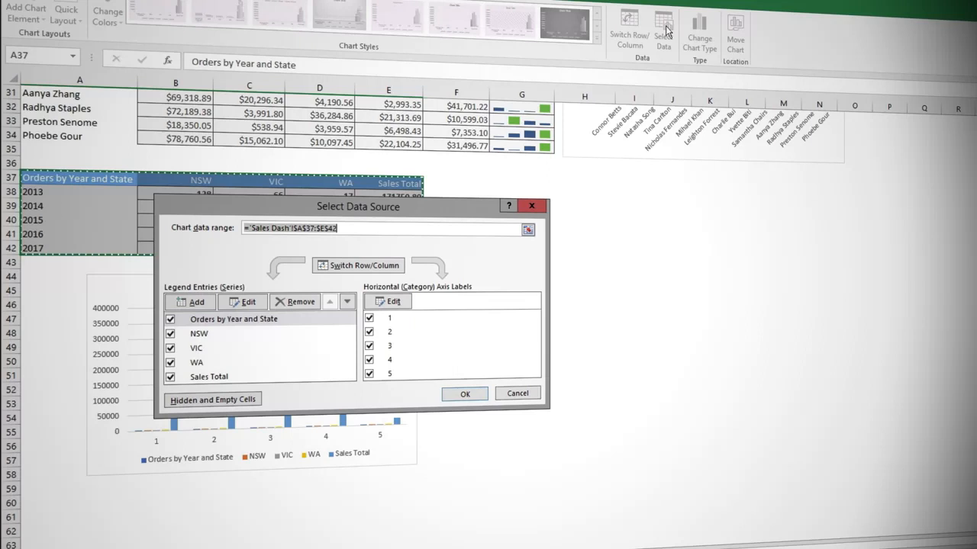
{"action": "left_click", "coordinate": [169, 323]}
{"action": "left_click", "coordinate": [170, 322]}
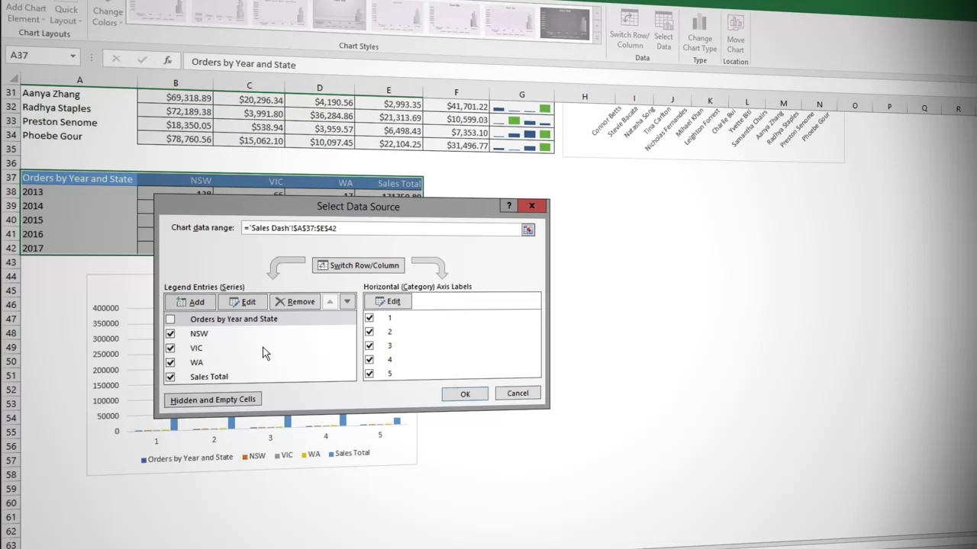
Step: Set the chart's horizontal axis labels to the years in A38:A42 and apply the data source changes
{"action": "left_click", "coordinate": [395, 300]}
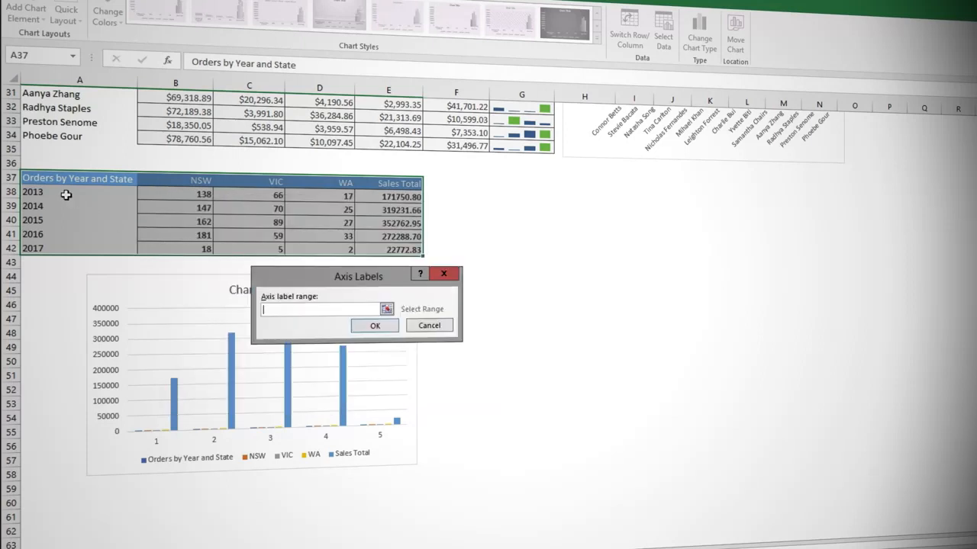
{"action": "left_click", "coordinate": [66, 193]}
{"action": "left_click_drag", "start_coordinate": [66, 192], "coordinate": [69, 244]}
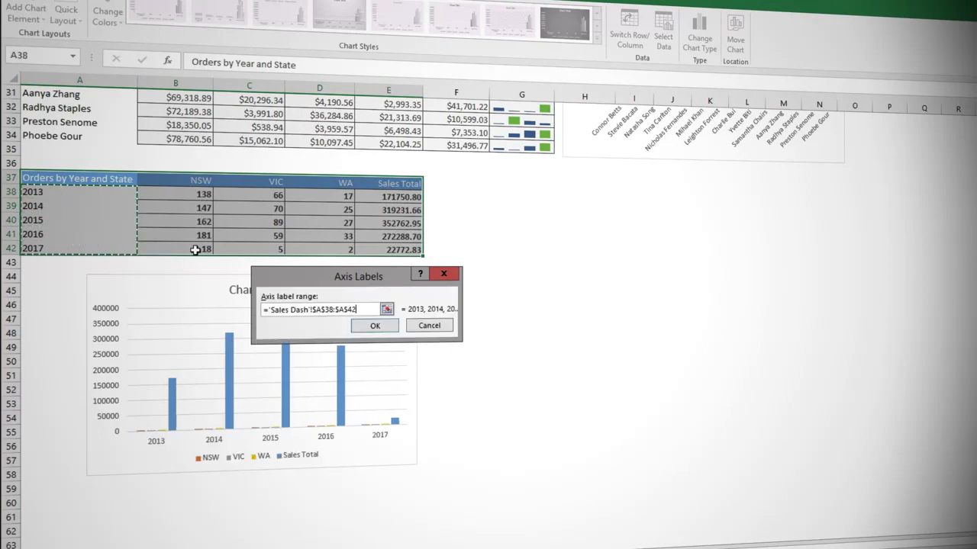
{"action": "left_click", "coordinate": [374, 326]}
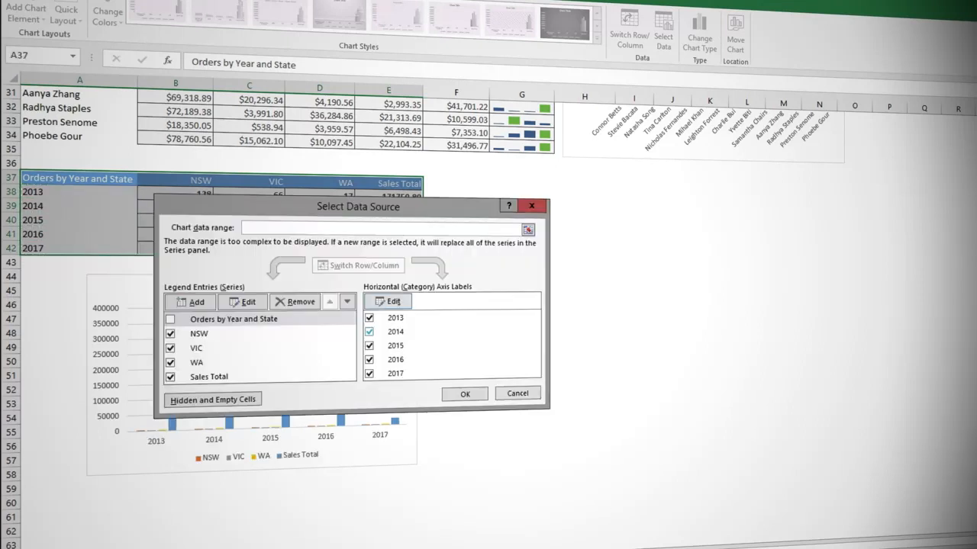
{"action": "left_click", "coordinate": [467, 394]}
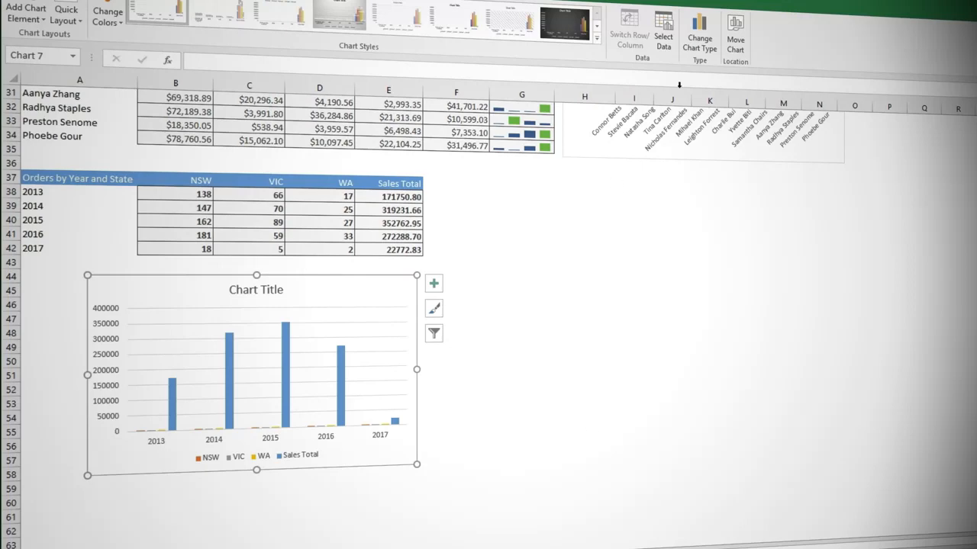
Step: Change the chart to a custom combo chart with Sales Total as a Line on the secondary axis
{"action": "left_click", "coordinate": [698, 42]}
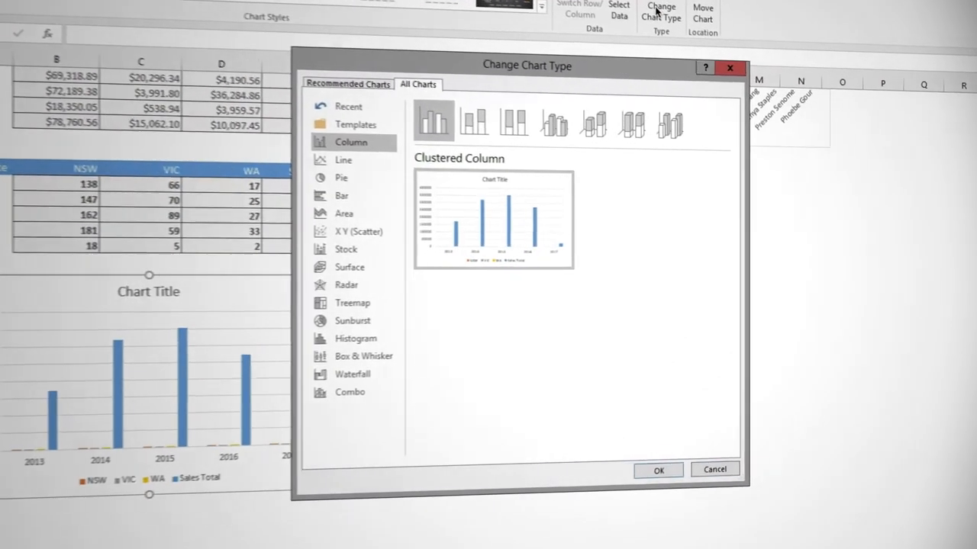
{"action": "left_click", "coordinate": [348, 395]}
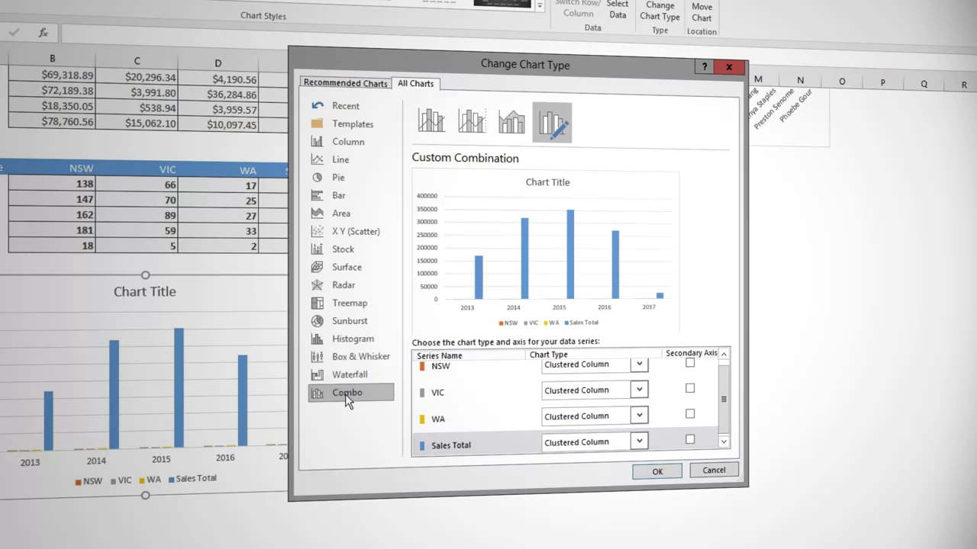
{"action": "left_click", "coordinate": [639, 442]}
{"action": "left_click", "coordinate": [561, 313]}
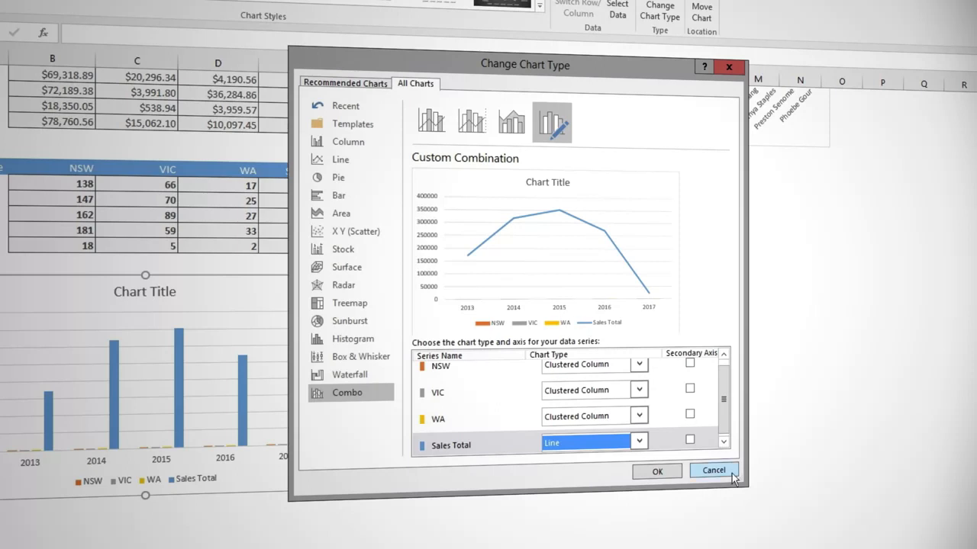
{"action": "left_click", "coordinate": [690, 440]}
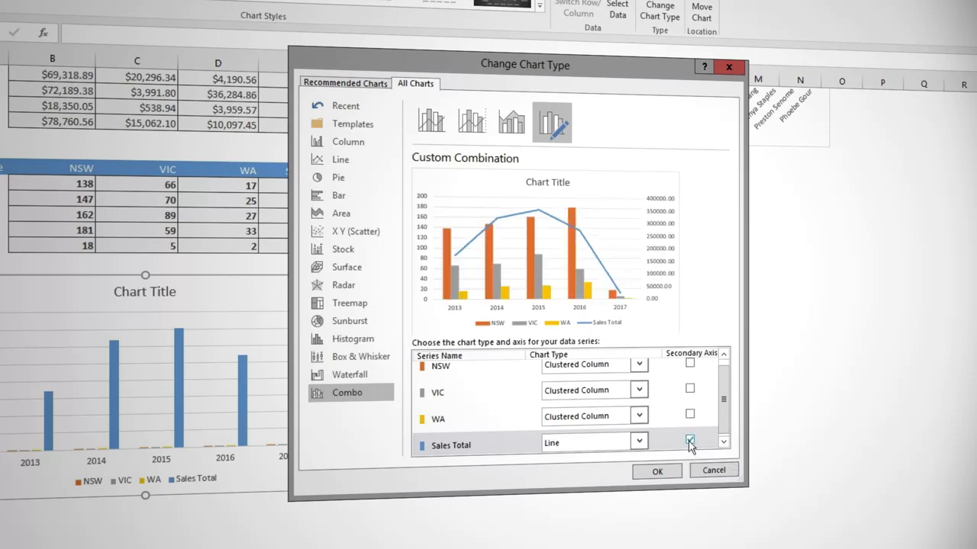
{"action": "left_click", "coordinate": [657, 471]}
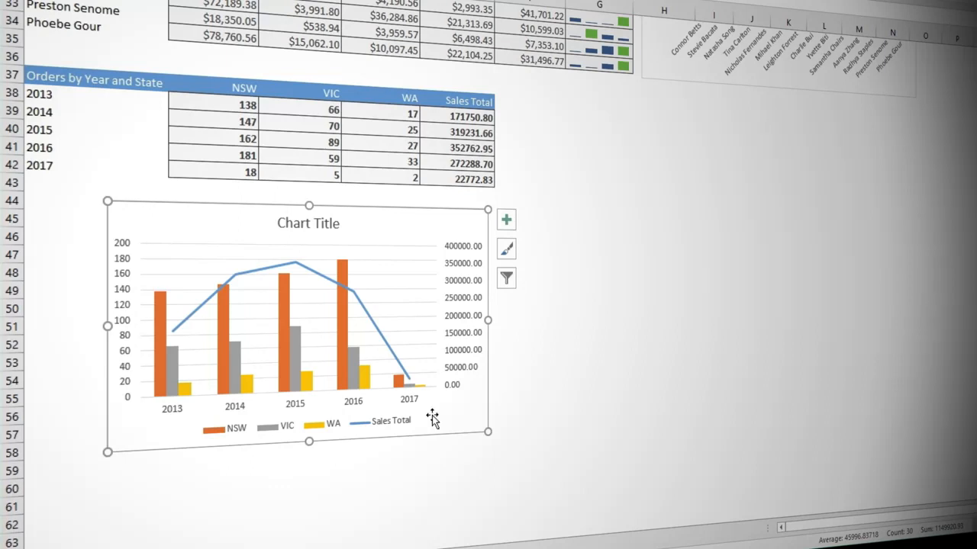
Step: Open the data series formatting options for the Sales Total line
{"action": "right_click", "coordinate": [366, 318]}
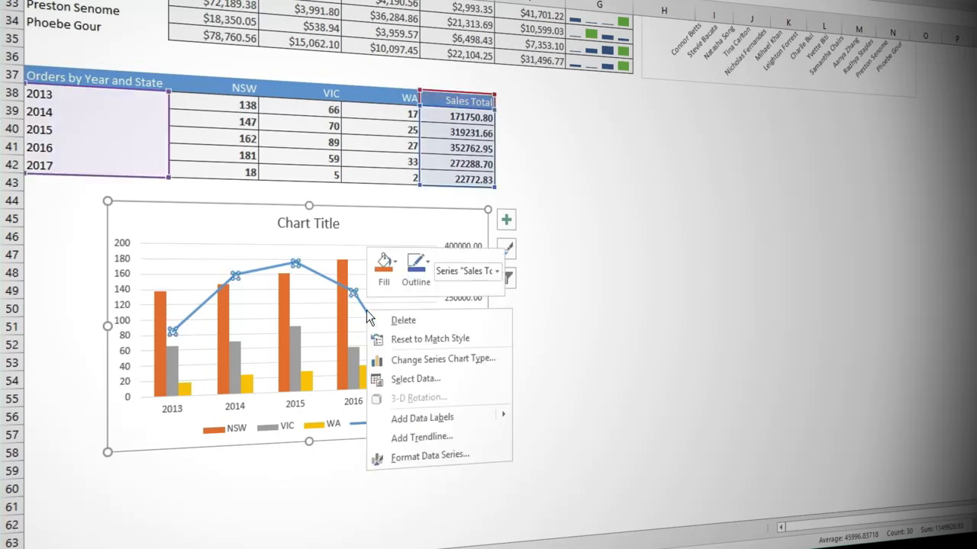
{"action": "left_click", "coordinate": [413, 450]}
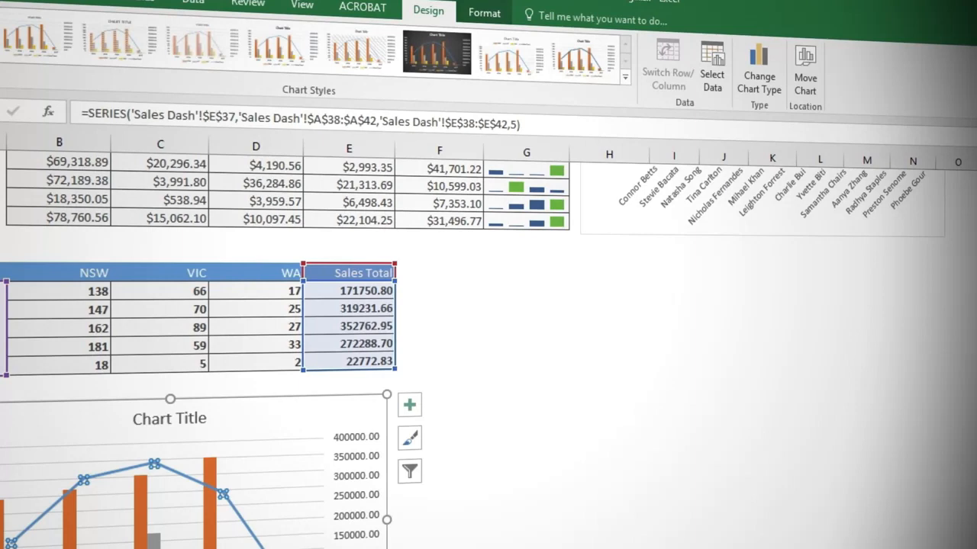
Step: Exclude the 2017 category from the combo chart's data source
{"action": "left_click", "coordinate": [709, 64]}
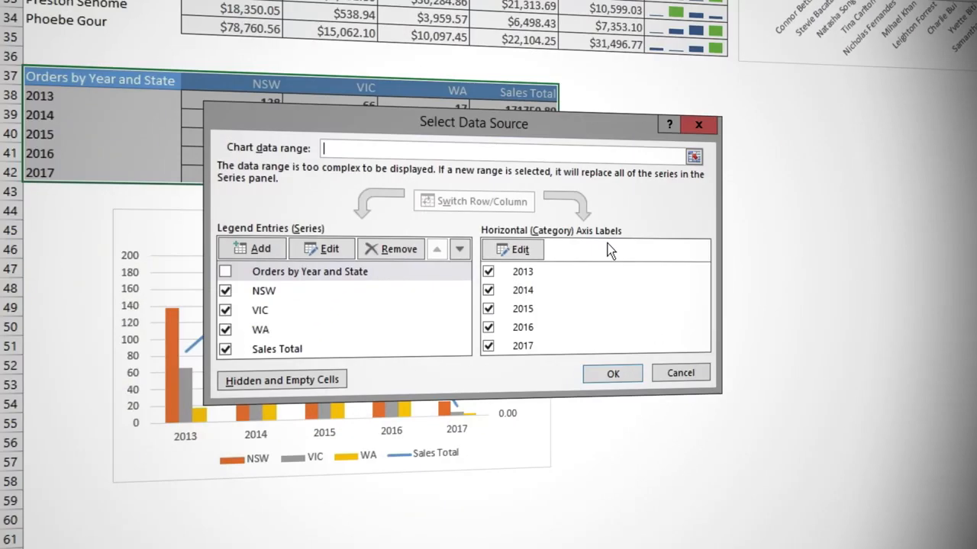
{"action": "left_click", "coordinate": [488, 347]}
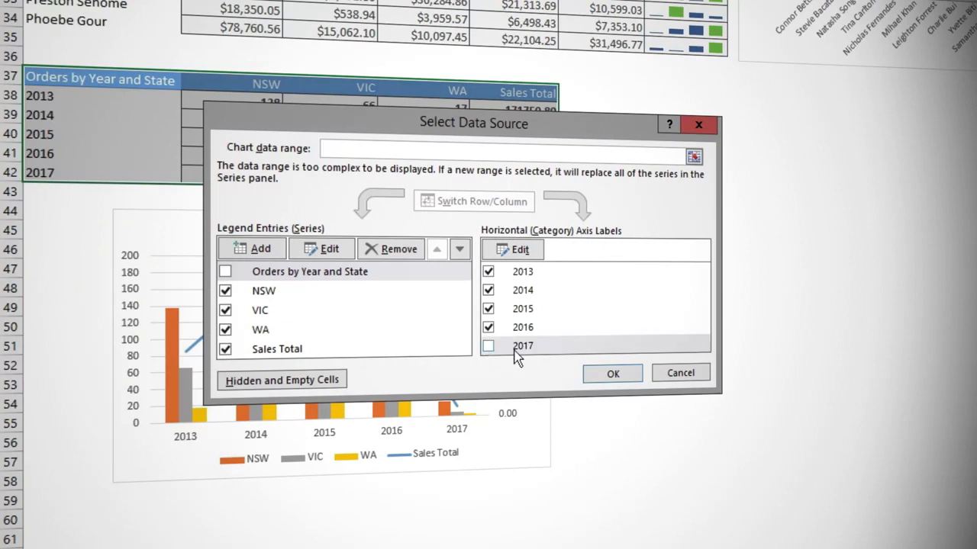
{"action": "left_click", "coordinate": [611, 375]}
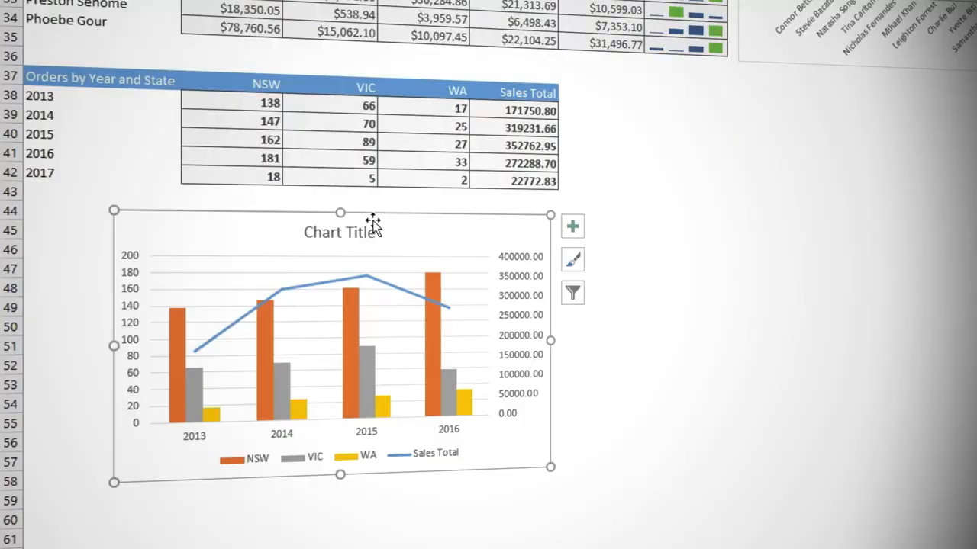
Step: Replace the chart's placeholder title with "Sales Trends" and deselect the chart
{"action": "triple_click", "coordinate": [353, 233]}
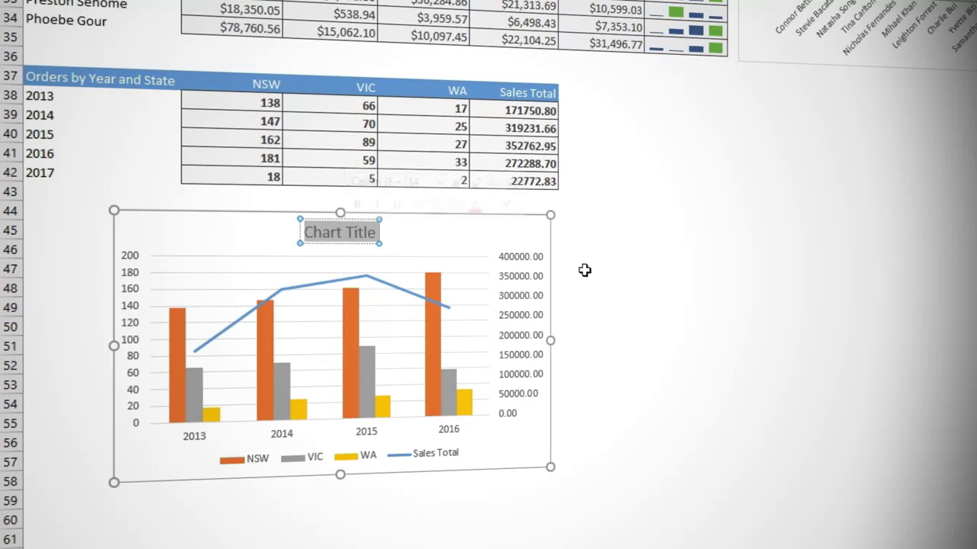
{"action": "type", "text": "Sales Tren"}
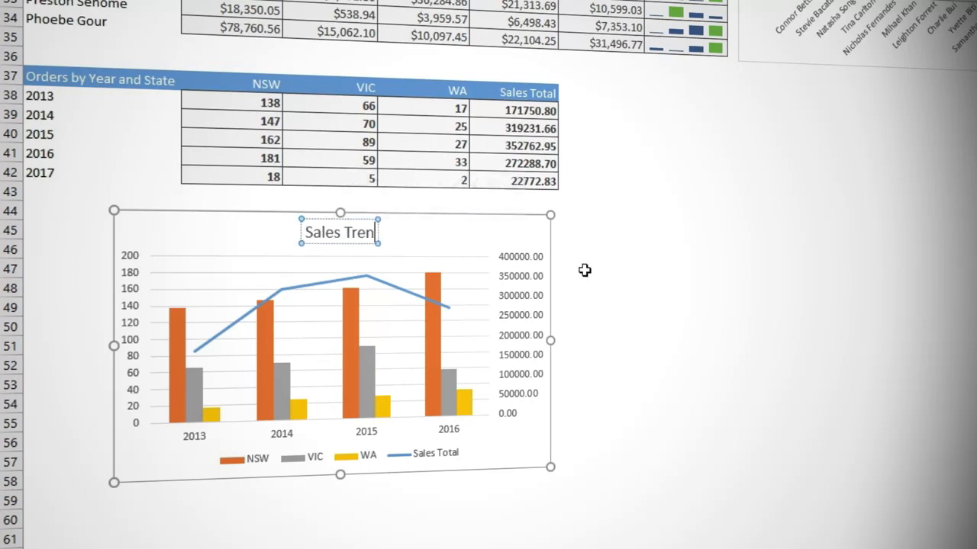
{"action": "type", "text": "ds"}
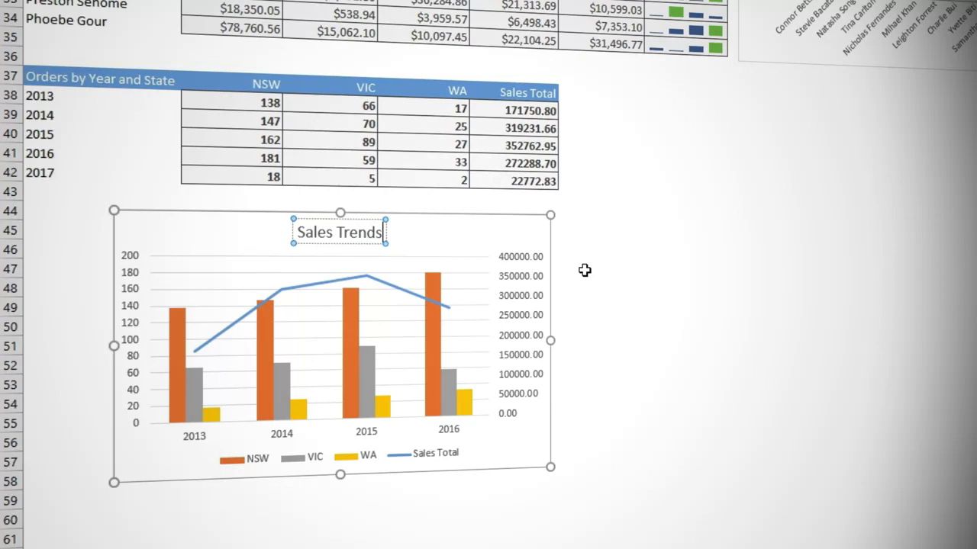
{"action": "left_click", "coordinate": [584, 270]}
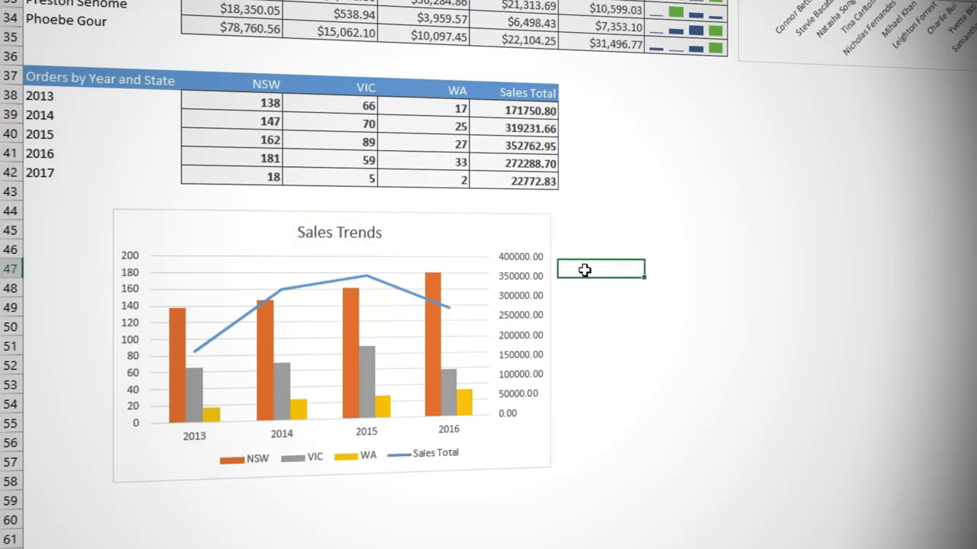